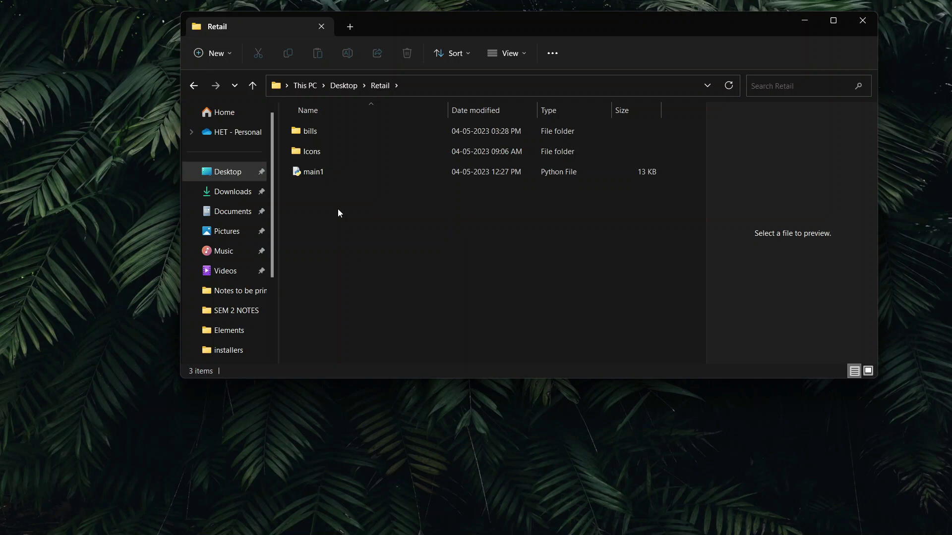
Select the main1 script in the Retail folder to launch the billing app
click(501, 171)
double_click(501, 171)
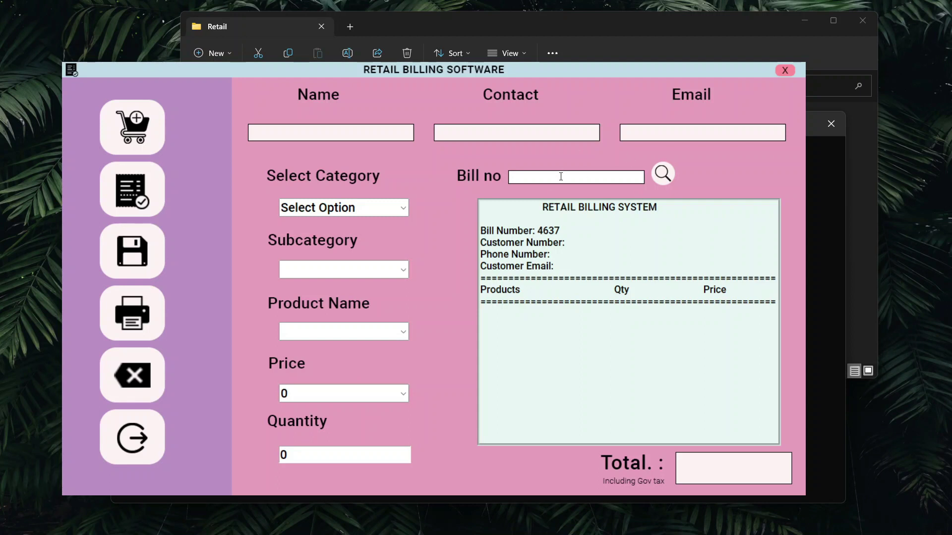
click(583, 178)
click(504, 315)
Enter customer name 'bot', contact '23r23' and an email address, fixing the email typo
click(318, 134)
text(bot)
key(Tab)
text(23r23)
key(Tab)
text(jrnoin)
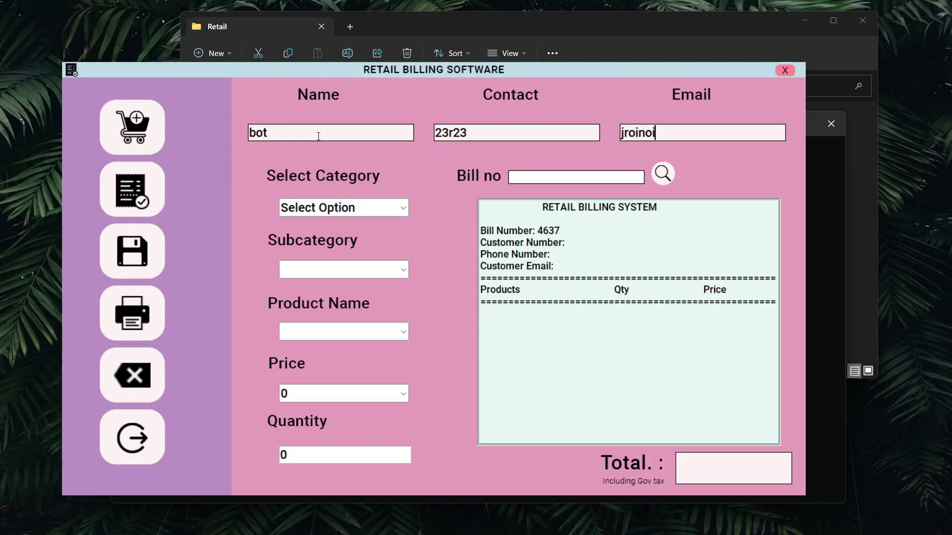
text(mw)
key(BackSpace)
key(BackSpace)
key(BackSpace)
key(BackSpace)
key(BackSpace)
key(BackSpace)
key(BackSpace)
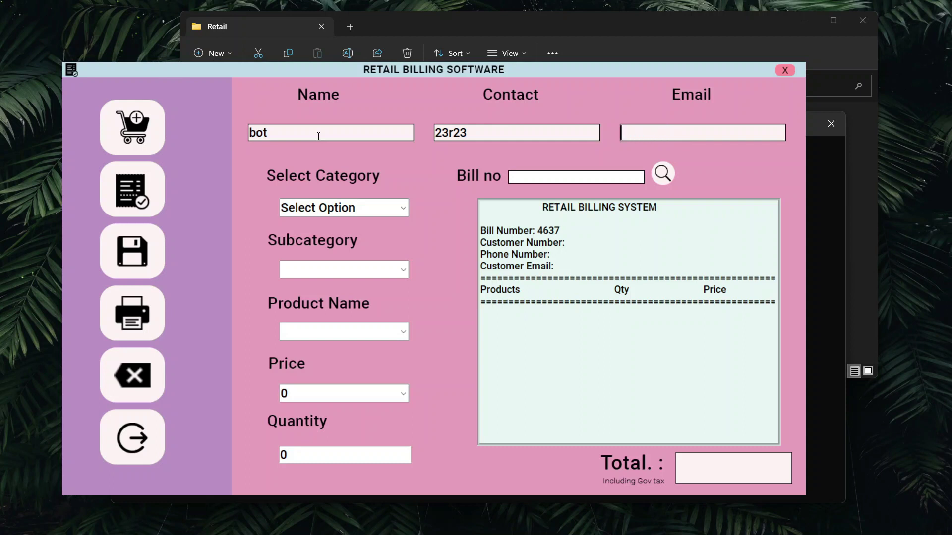
text(bot)
text(@gmial)
key(Tab)
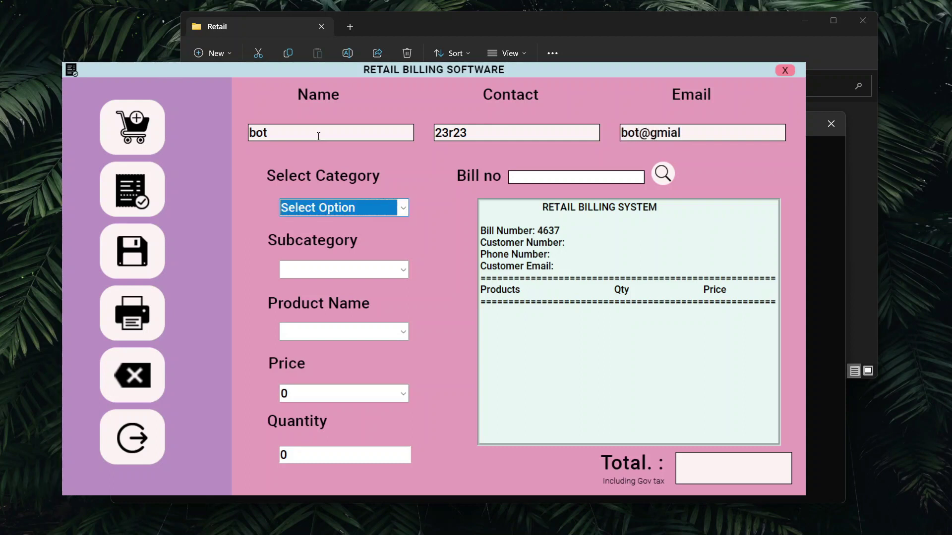
Add three Fruit > Apple > Red apples to the cart, bringing the total to Rs.906.00
click(337, 207)
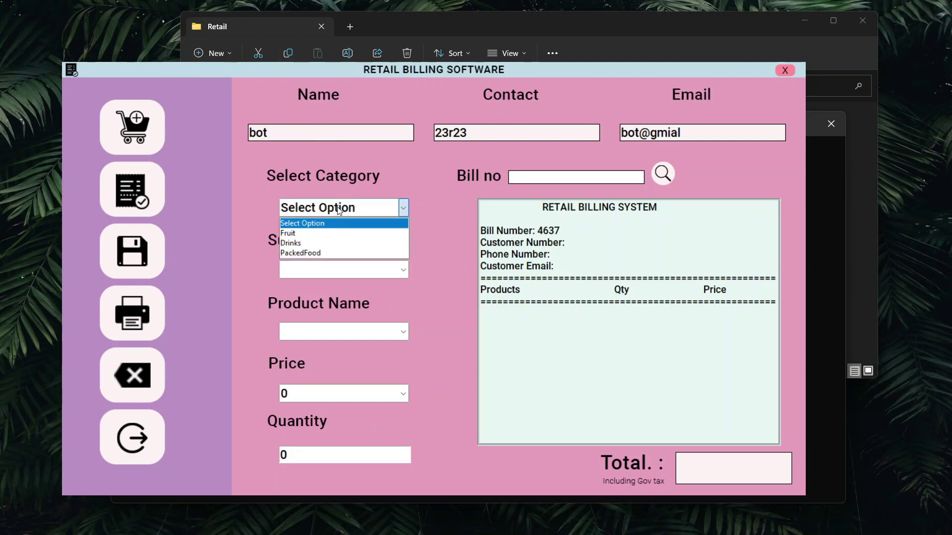
click(317, 234)
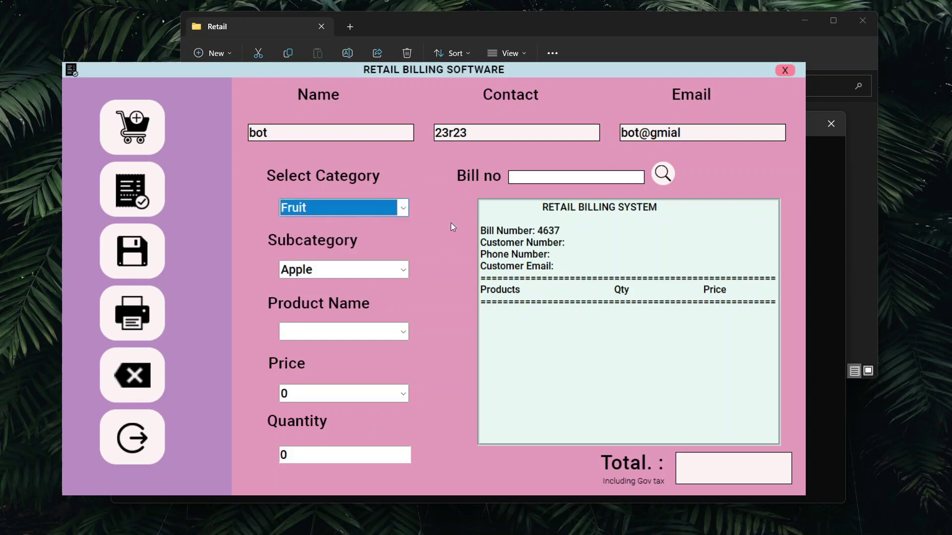
click(346, 270)
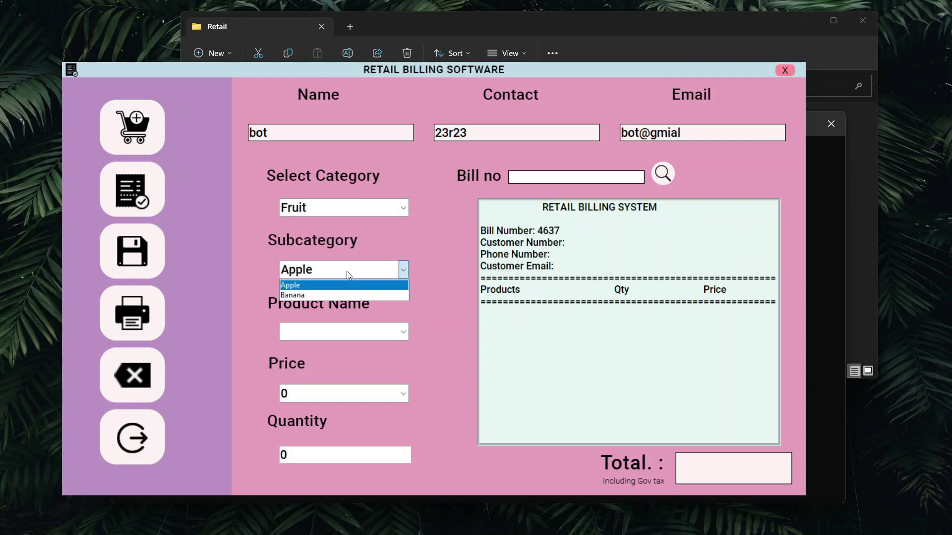
click(313, 285)
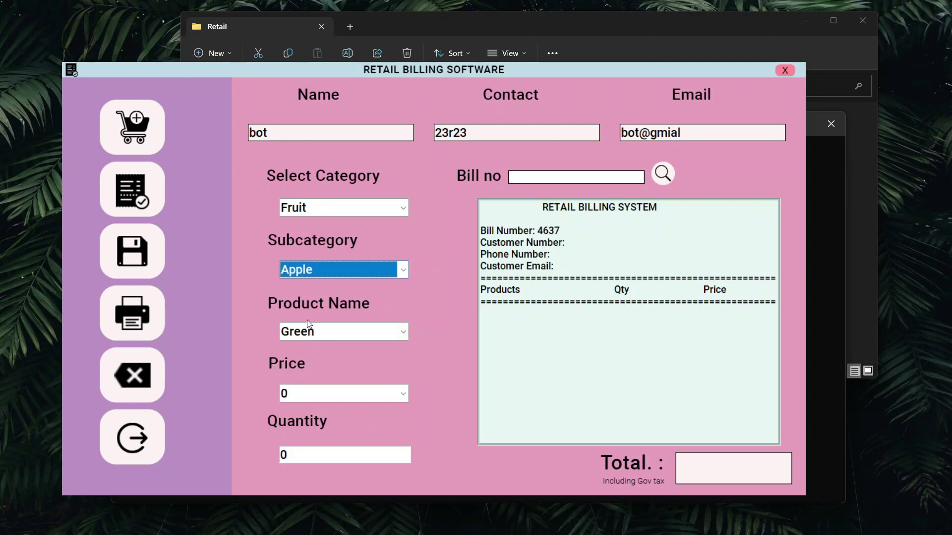
click(307, 334)
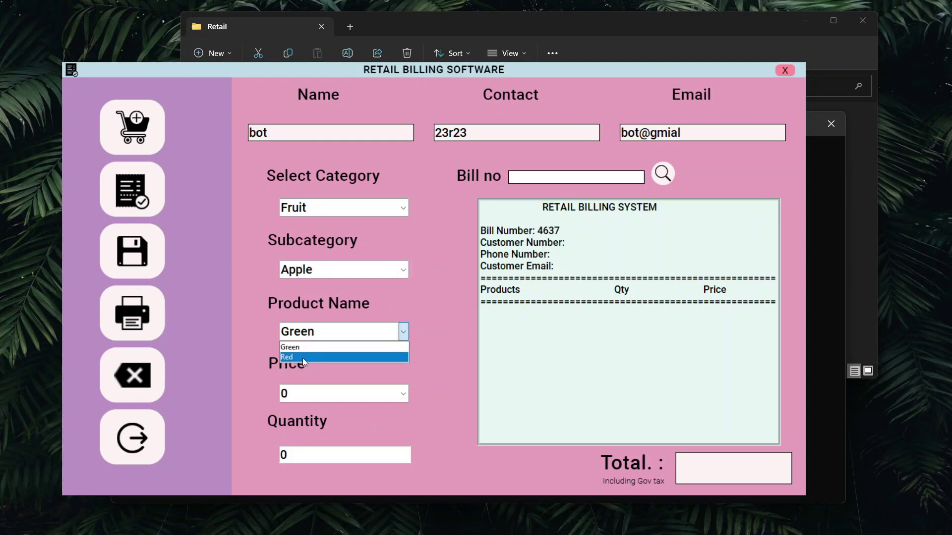
click(303, 358)
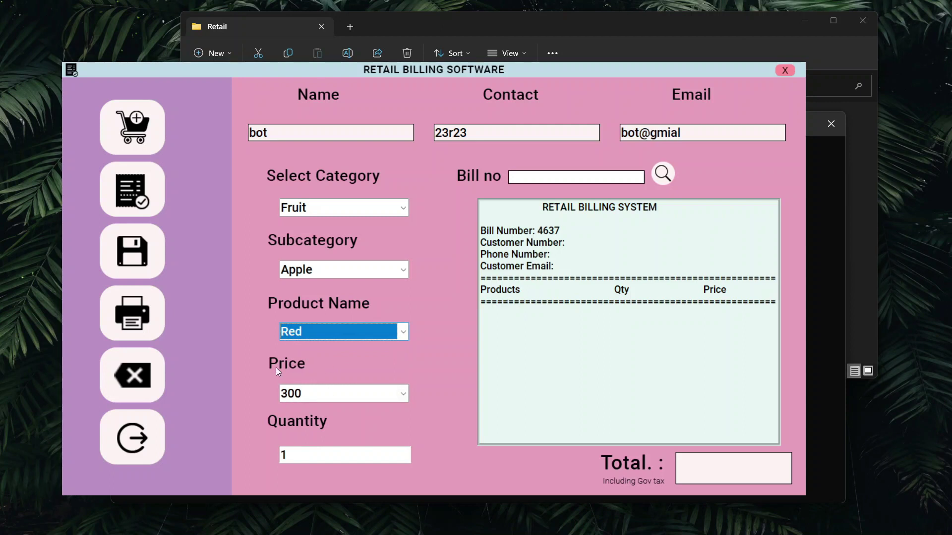
click(293, 449)
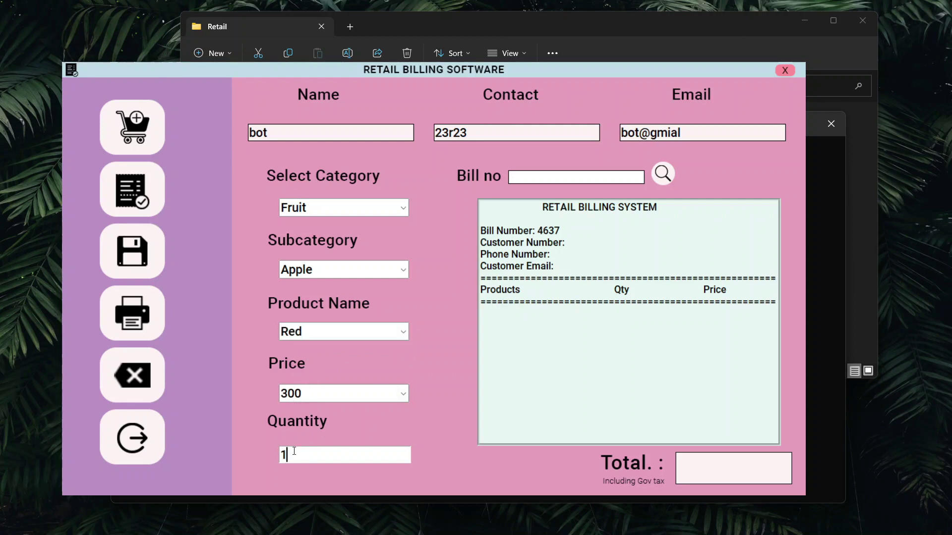
key(BackSpace)
text(3)
click(128, 128)
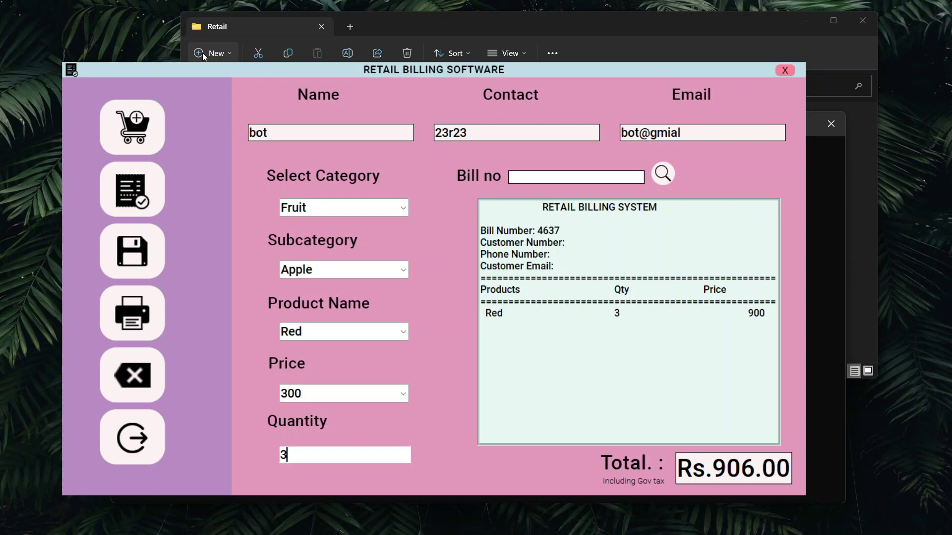
Add two Drinks > Fruti > coldfruti to the cart, raising the total to Rs.1411.5
click(338, 209)
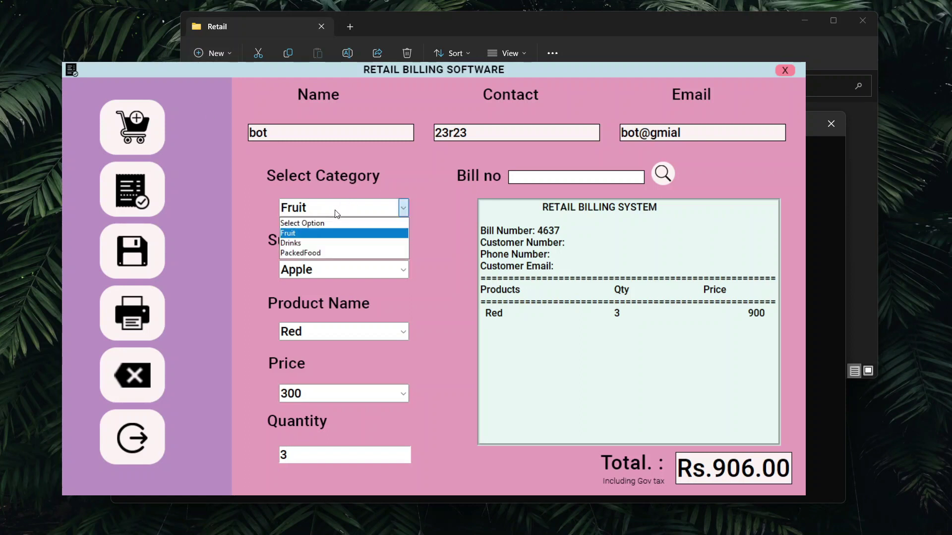
click(310, 245)
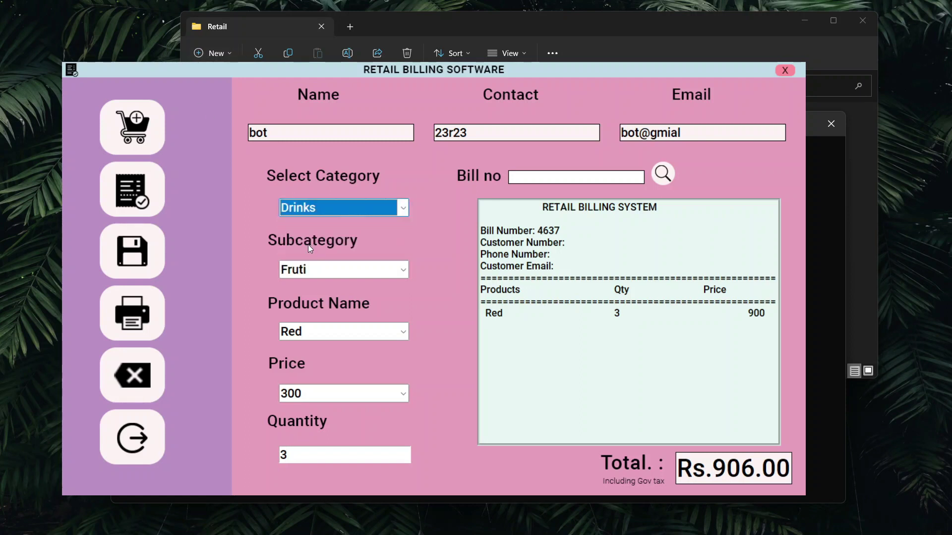
click(322, 275)
click(300, 290)
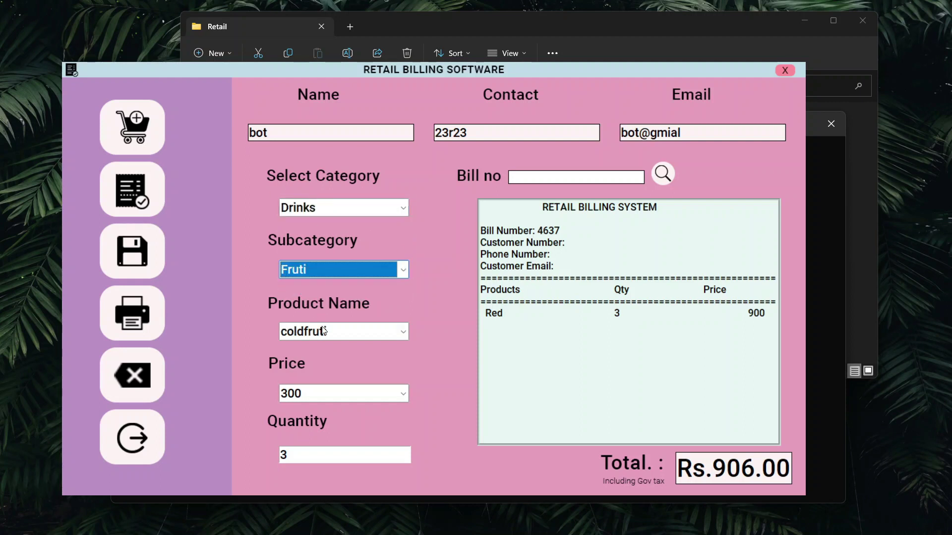
click(324, 331)
click(315, 348)
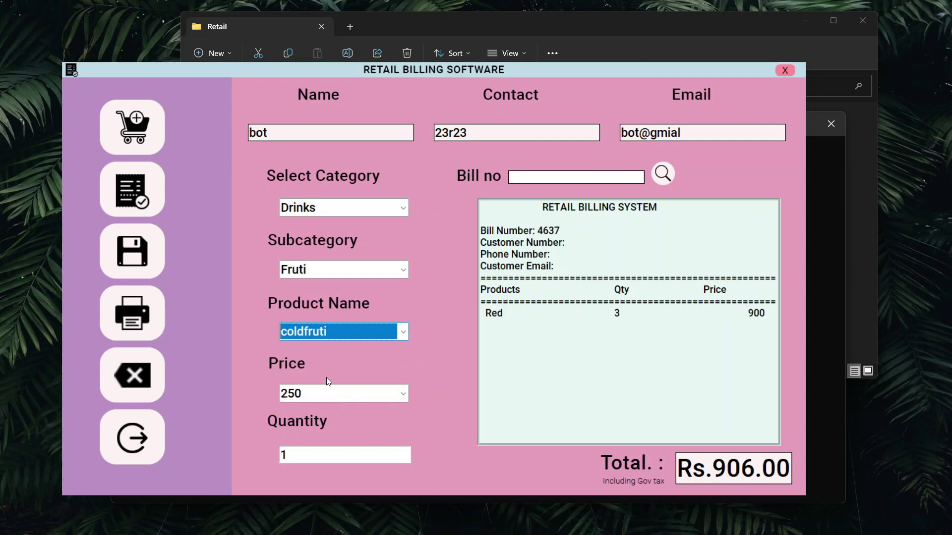
click(325, 446)
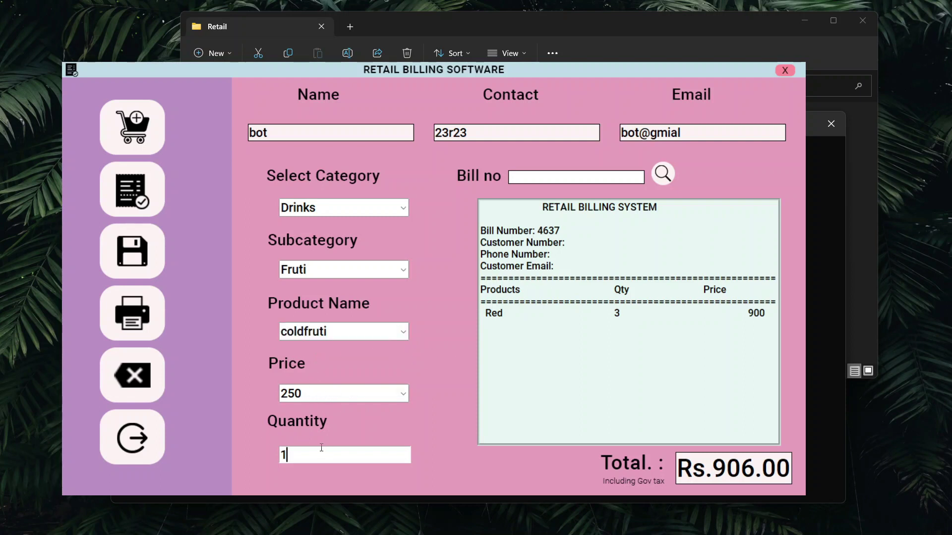
key(BackSpace)
text(2)
click(149, 118)
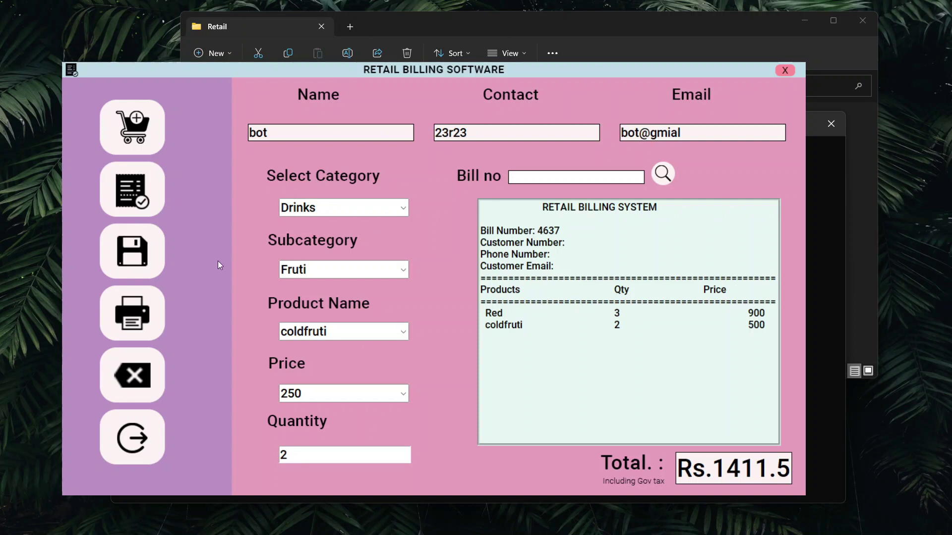
Generate bill 4637, save it with confirmation, and dismiss the Saved notice
click(144, 203)
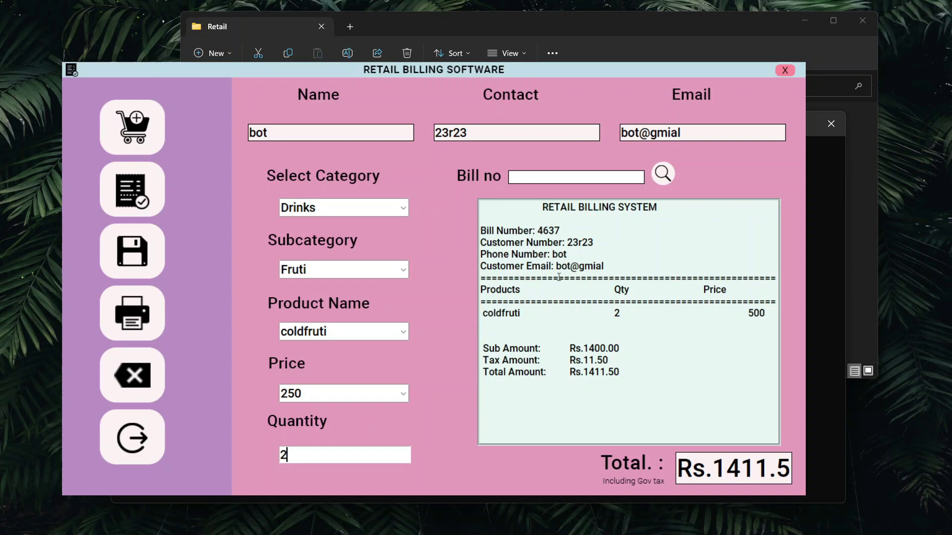
click(121, 269)
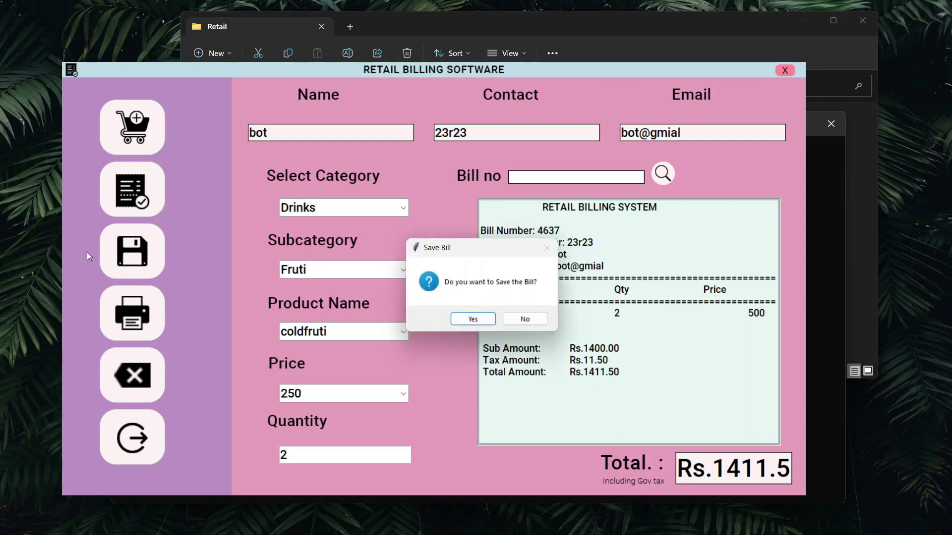
click(472, 320)
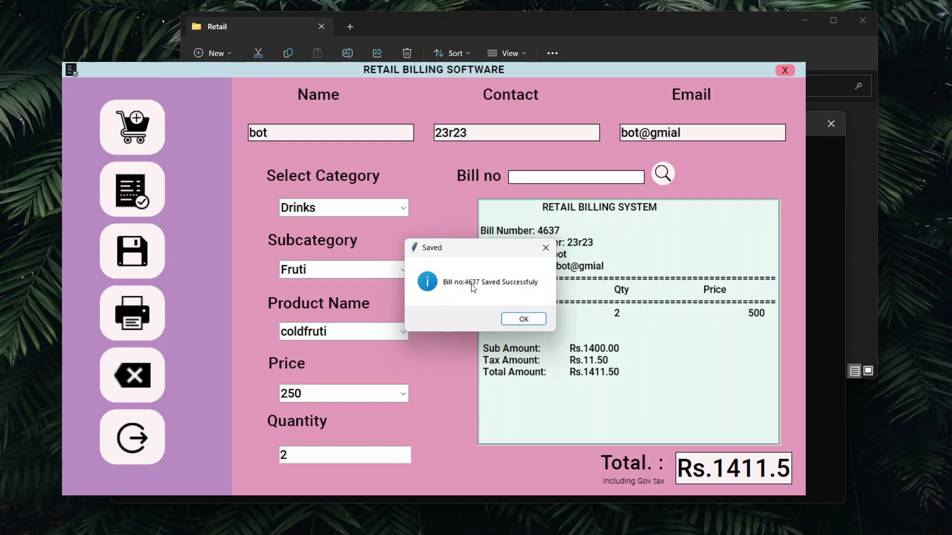
click(525, 319)
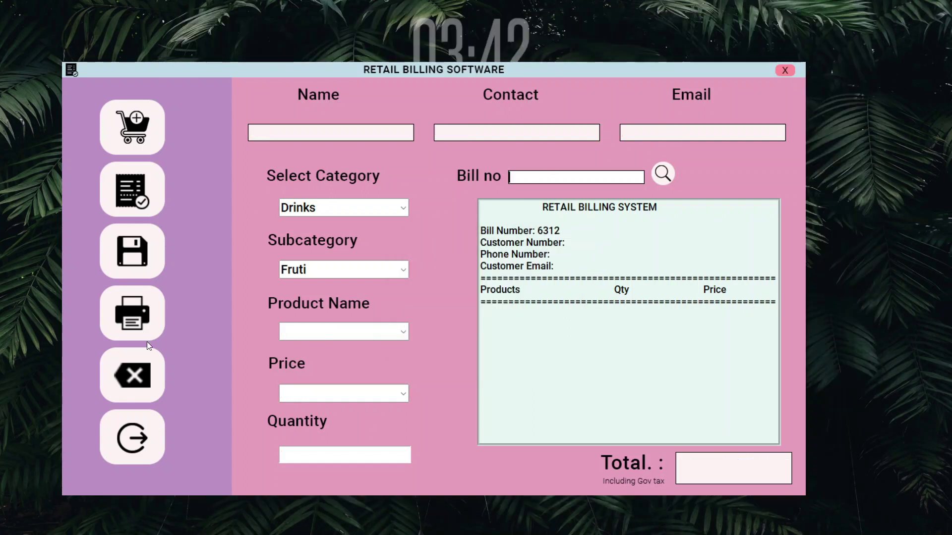
Look up saved bill 4637 by bill number and send it to print
click(541, 178)
text(4637)
click(662, 174)
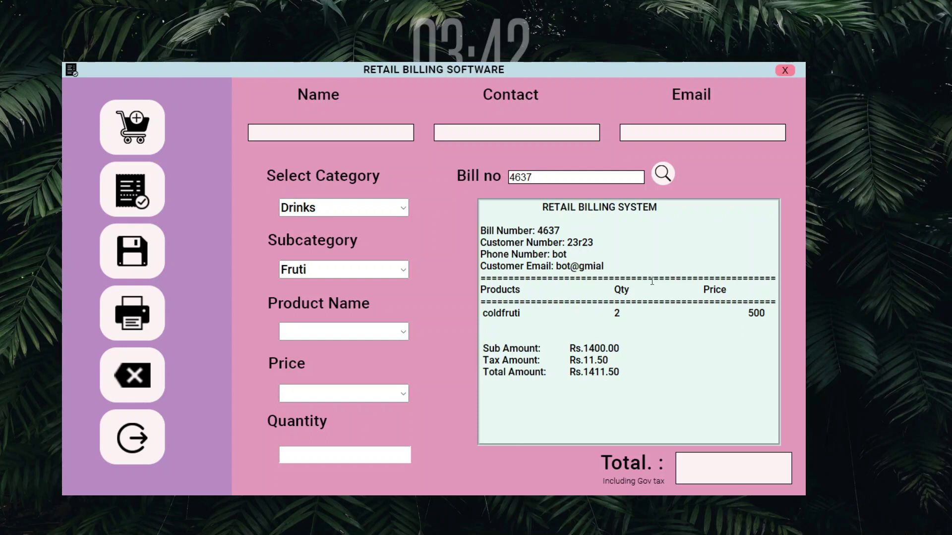
click(121, 316)
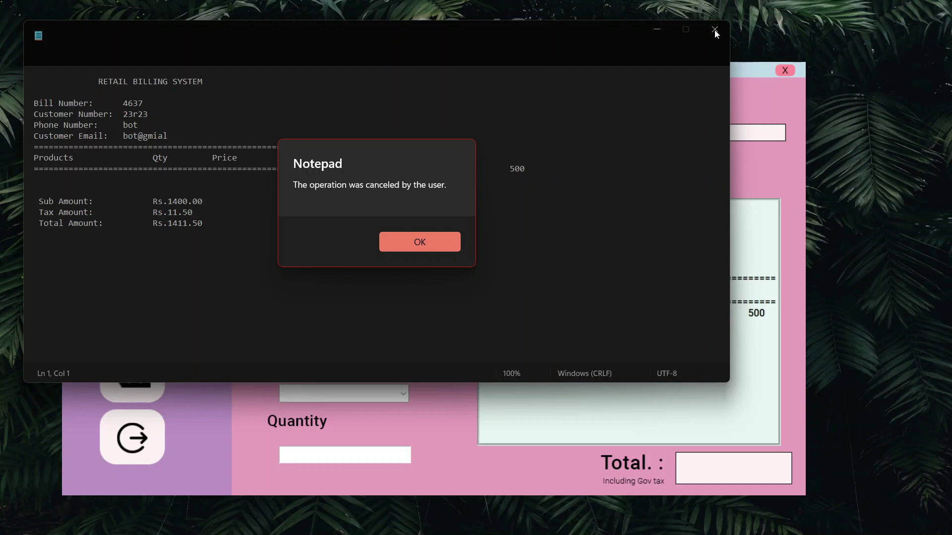
click(414, 248)
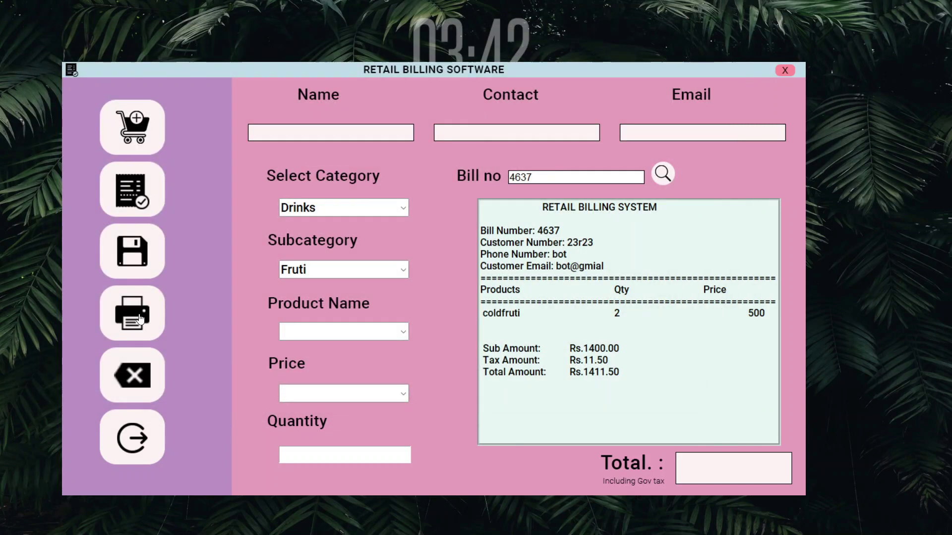